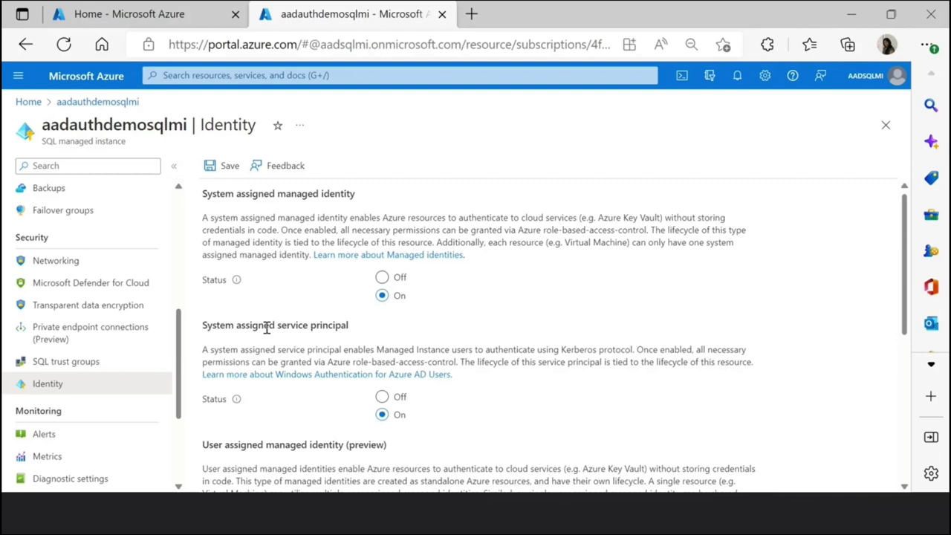
In the remote session, copy dsregcmd /status from the Notepad checklist and run it in Command Prompt.
click(402, 398)
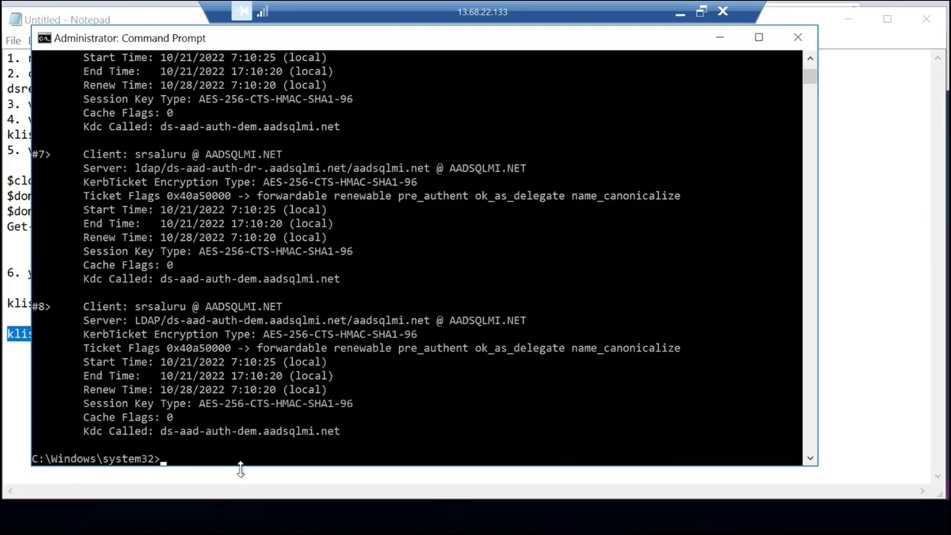
click(719, 38)
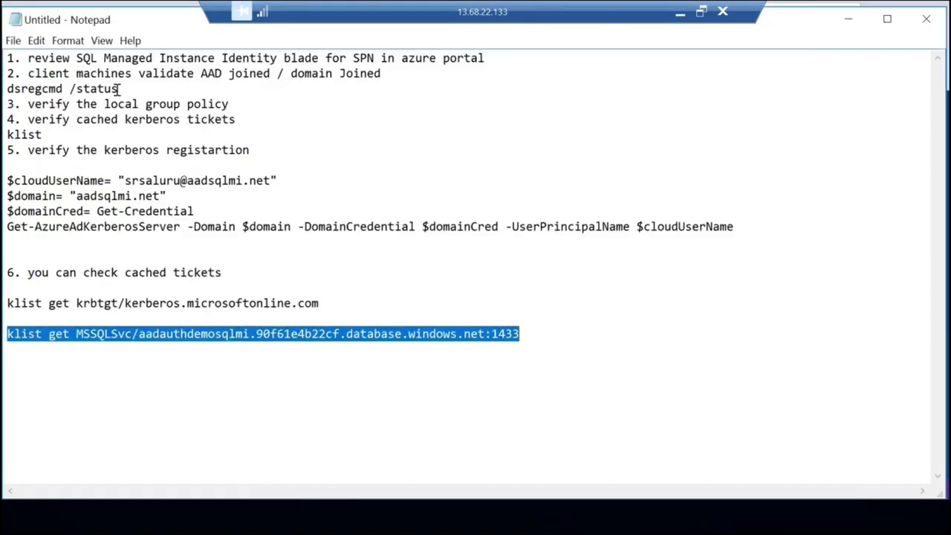
drag(118, 88, 3, 89)
key(ctrl+c)
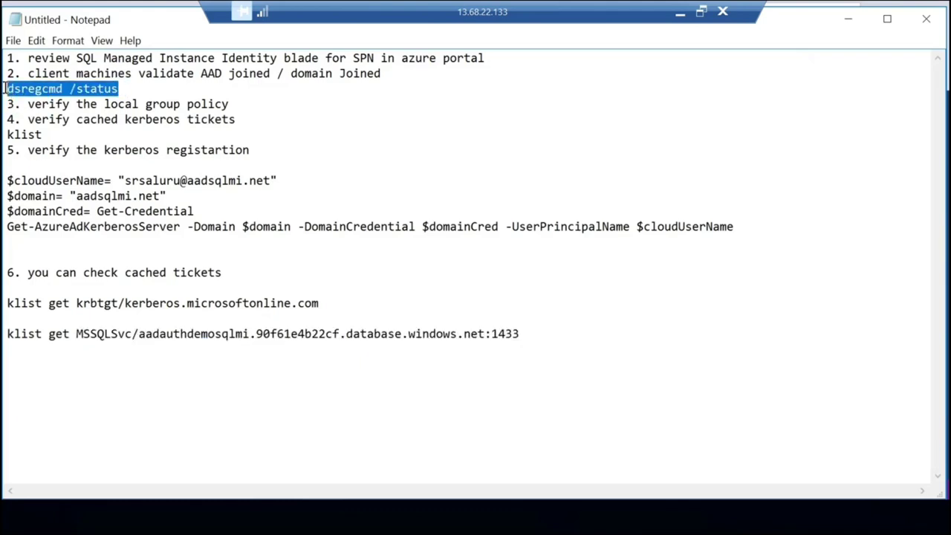
click(850, 22)
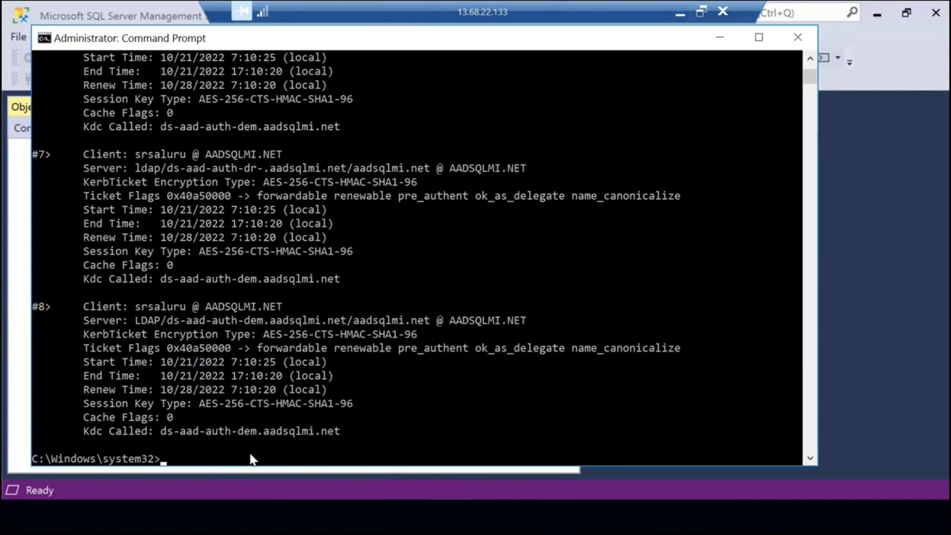
key(ctrl+v)
key(Return)
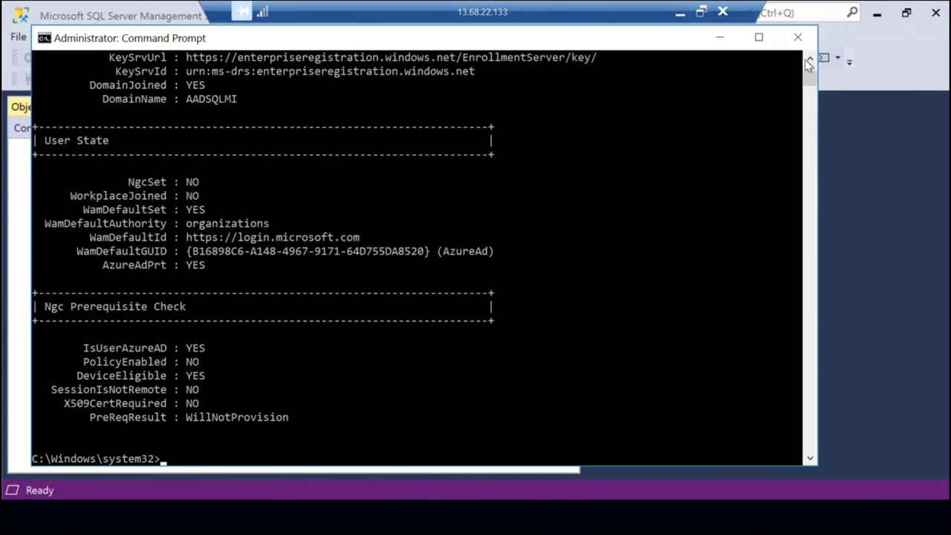
Examine the device status output for the AzureAdJoined, DomainJoined and DomainName entries.
drag(812, 60, 812, 59)
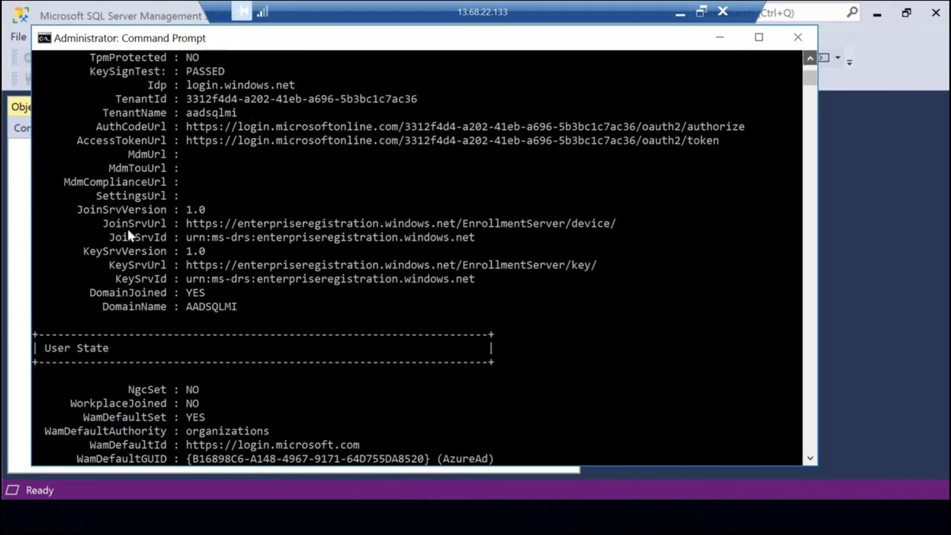
drag(245, 306, 88, 295)
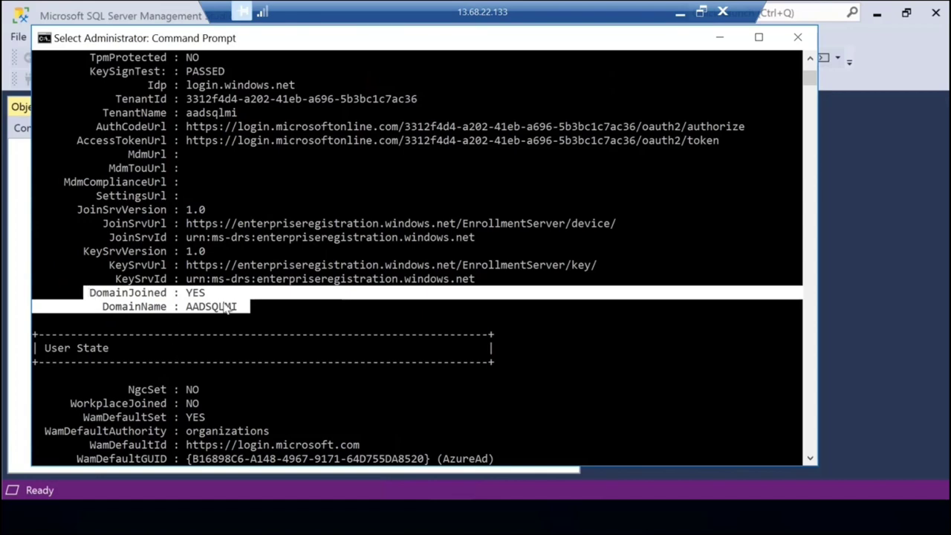
click(812, 62)
drag(812, 62, 812, 62)
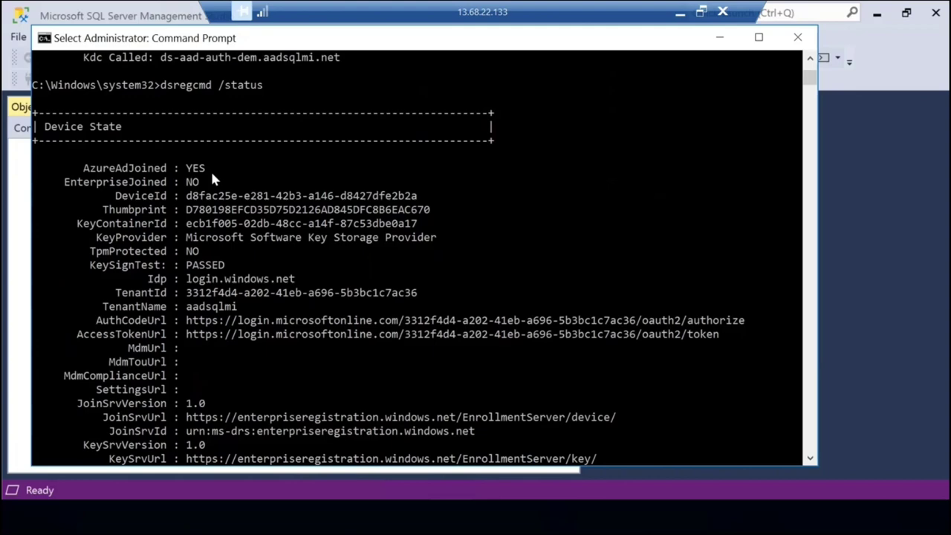
click(678, 21)
drag(812, 80, 814, 87)
click(812, 61)
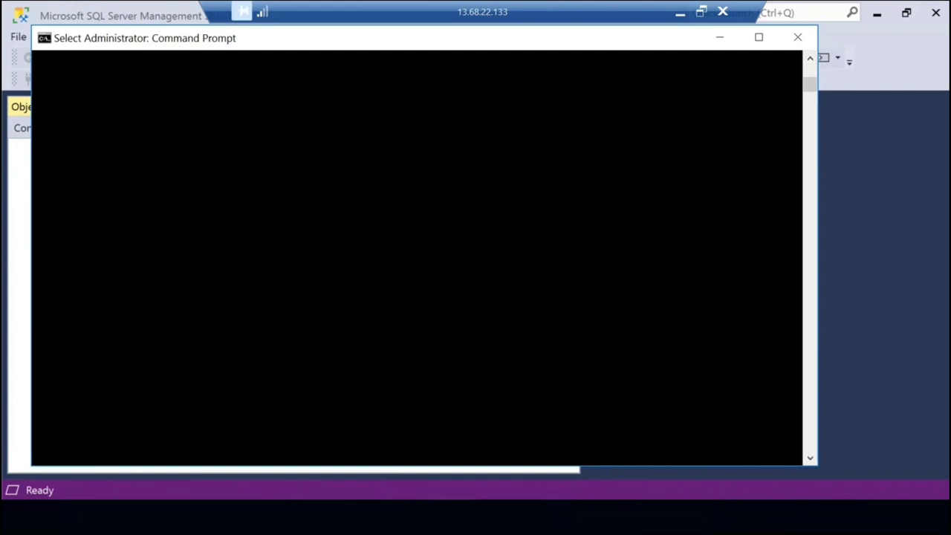
Consult the Notepad checklist and run klist get MSSQLSvc/aadauthdemosqlmi.90f61e4b22cf.database.windows.net:1433 in Command Prompt.
click(363, 494)
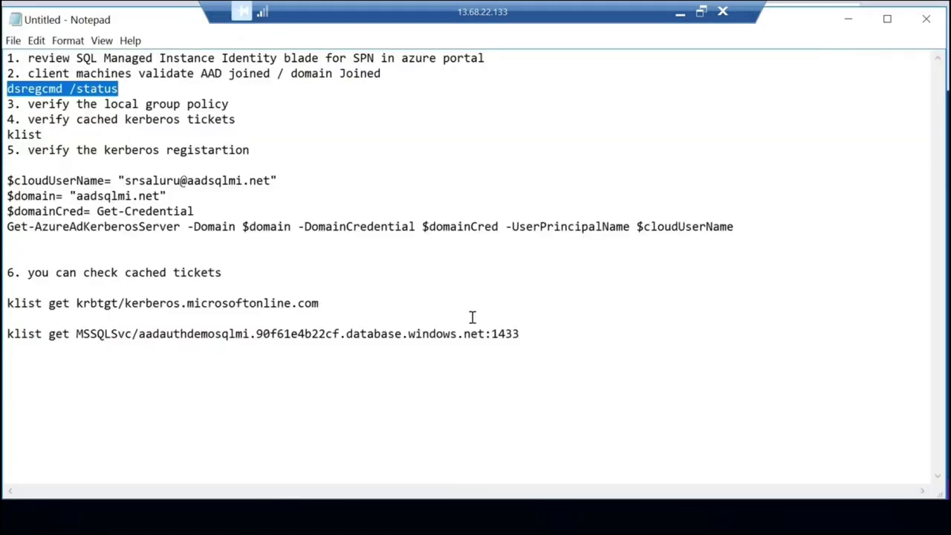
drag(437, 359, 6, 333)
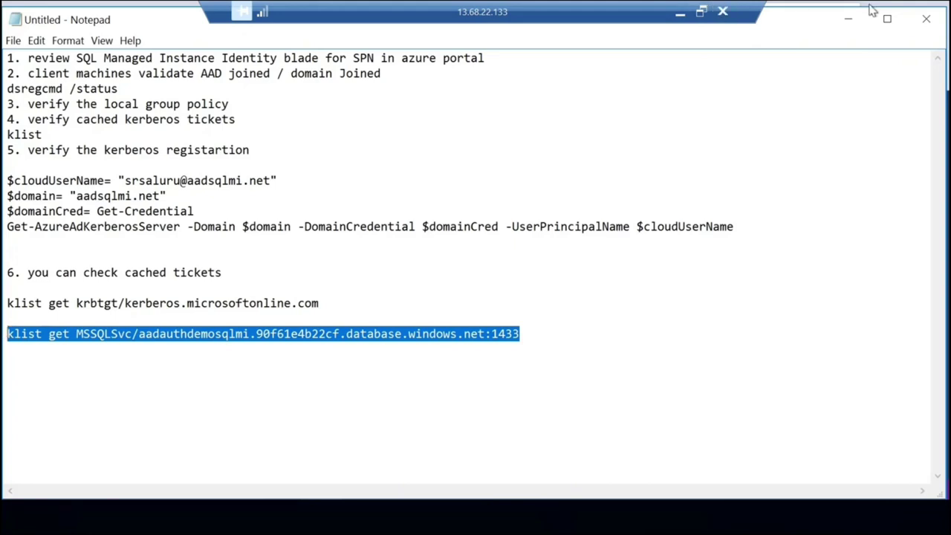
click(849, 18)
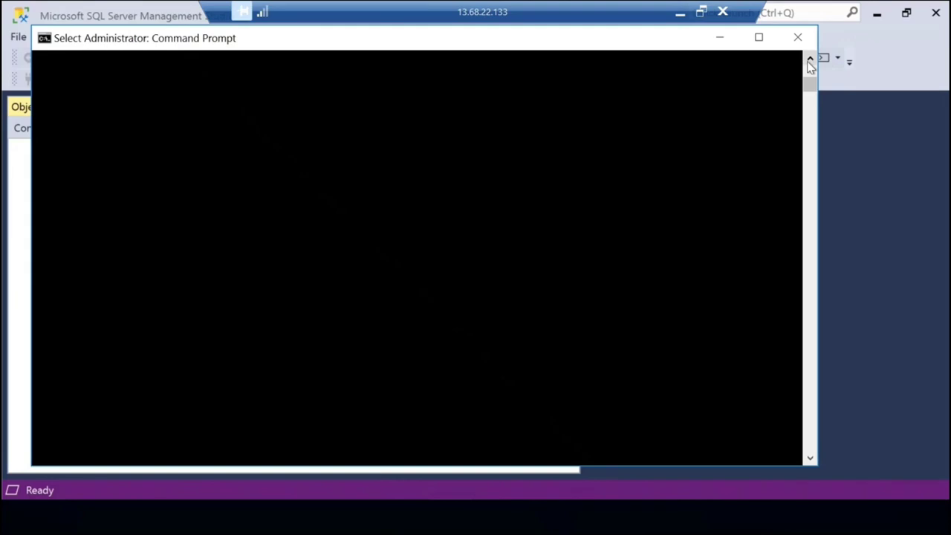
key(Up)
key(Up)
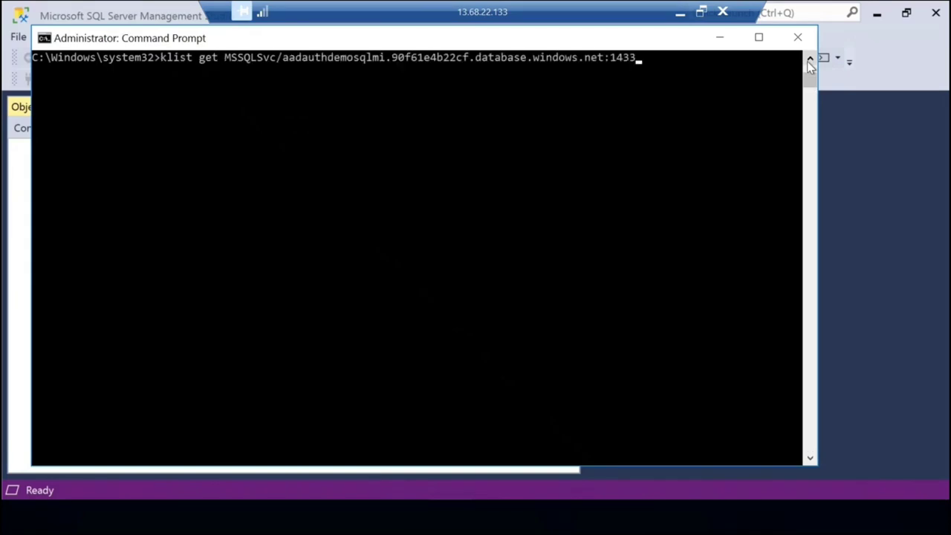
key(Return)
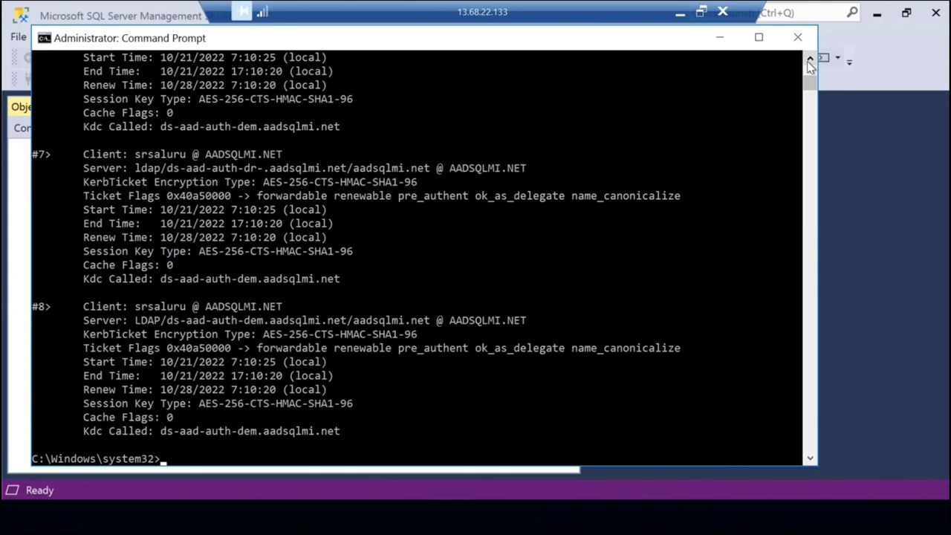
Switch to SQL Server Management Studio and connect to aadauthdemosqlmi.90f61e4b22cf.database.windows.net using Windows Authentication.
click(719, 42)
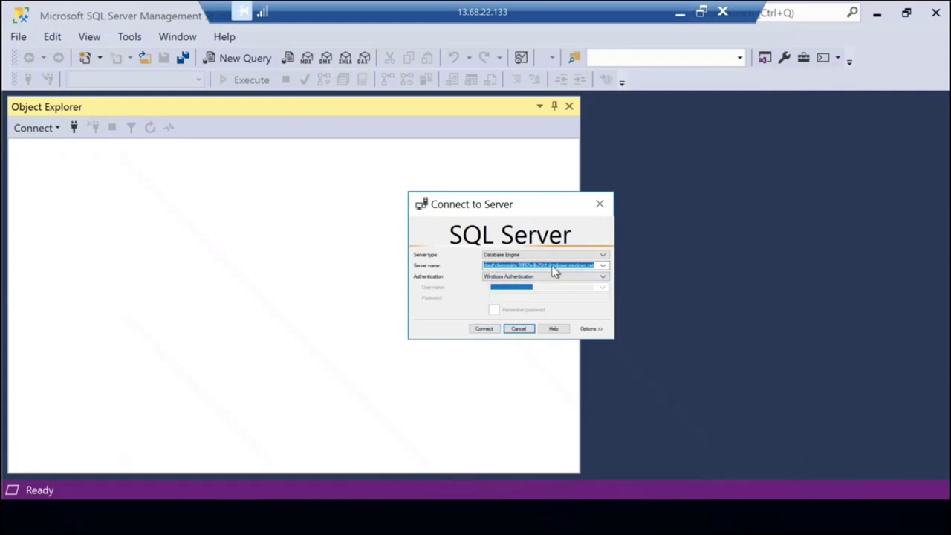
click(484, 328)
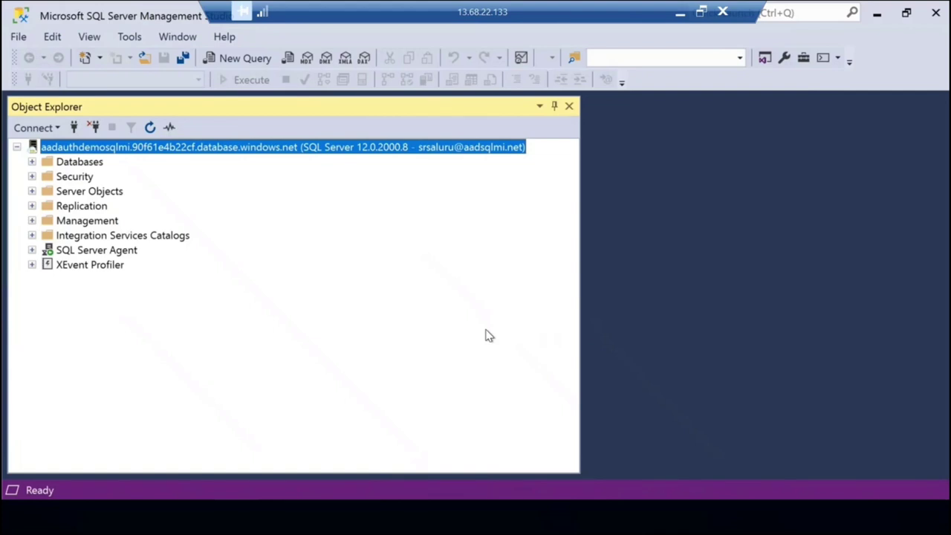
Launch SQL Server Profiler, connect to the same managed instance with Windows Authentication, and dismiss the new trace without running it.
click(129, 36)
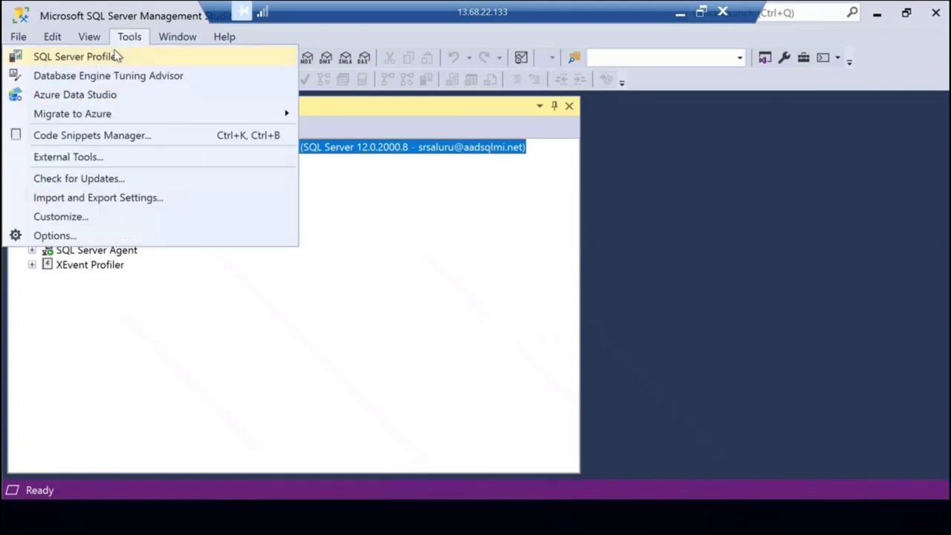
click(117, 56)
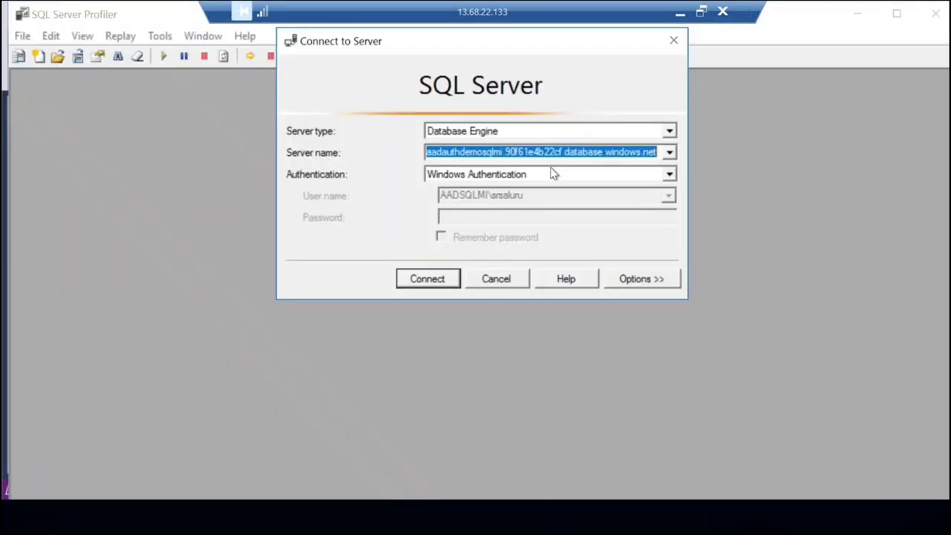
click(561, 174)
click(559, 174)
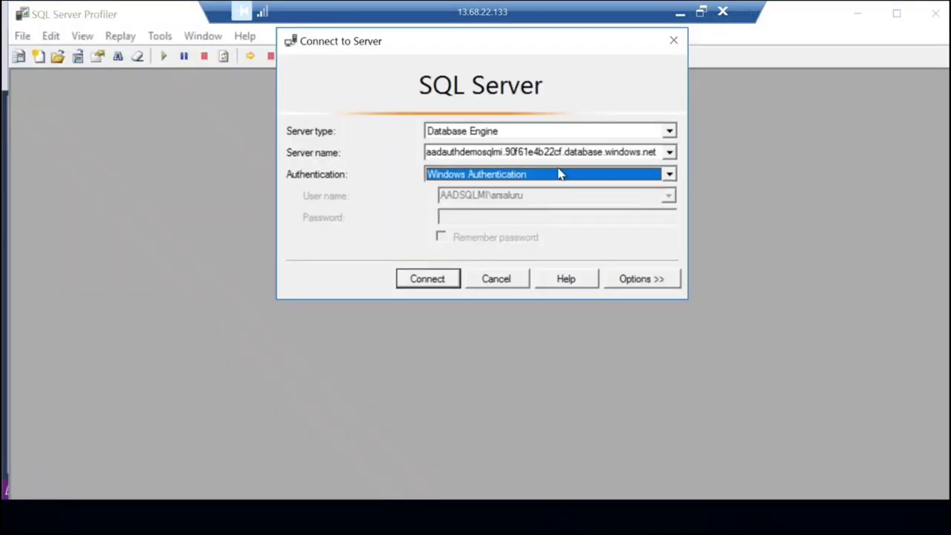
click(421, 279)
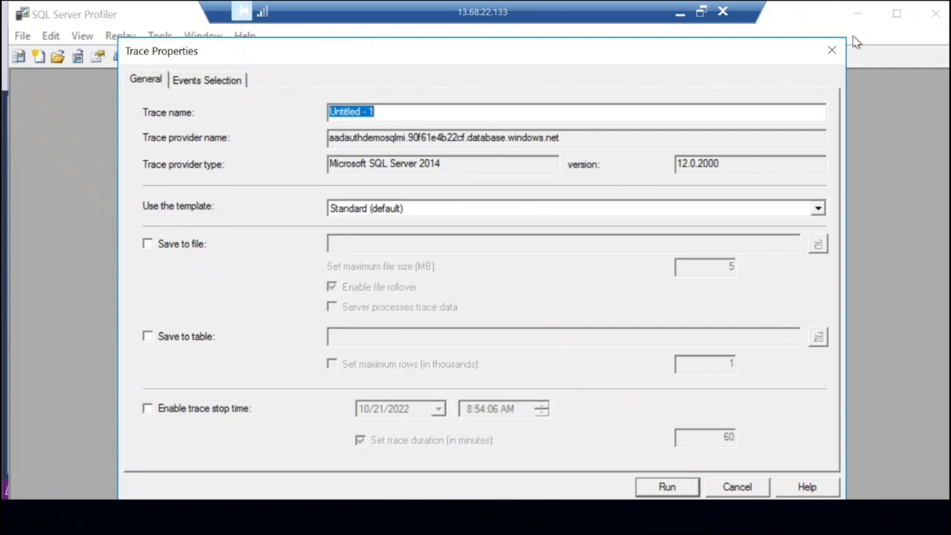
click(830, 54)
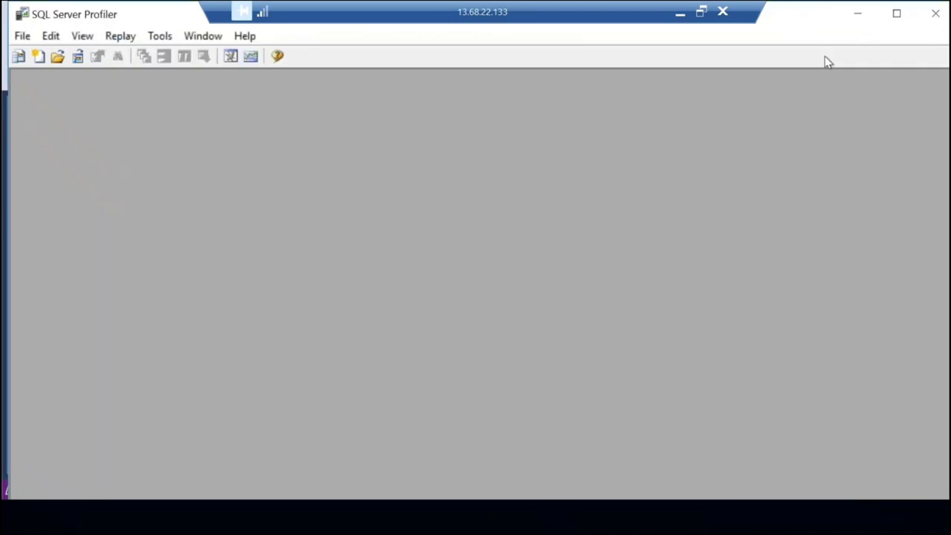
click(858, 13)
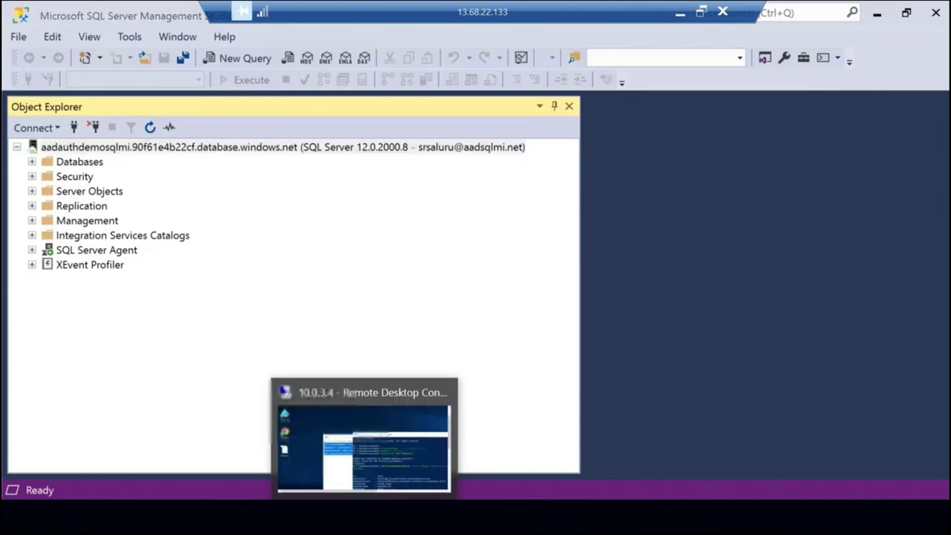
Review the Get-AzureAdKerberosServer output in PowerShell on the 10.0.3.4 remote desktop, and return to SQL Server Management Studio.
click(361, 435)
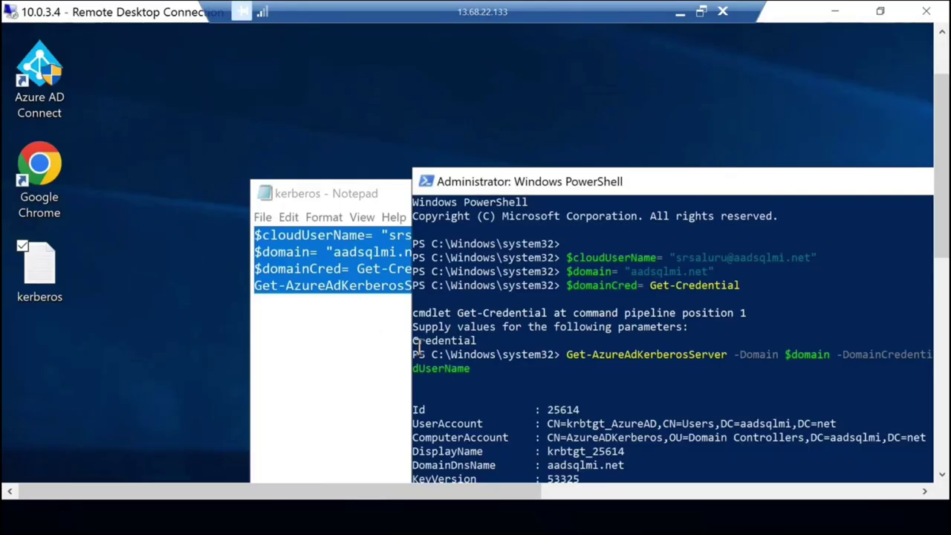
drag(508, 185, 126, 23)
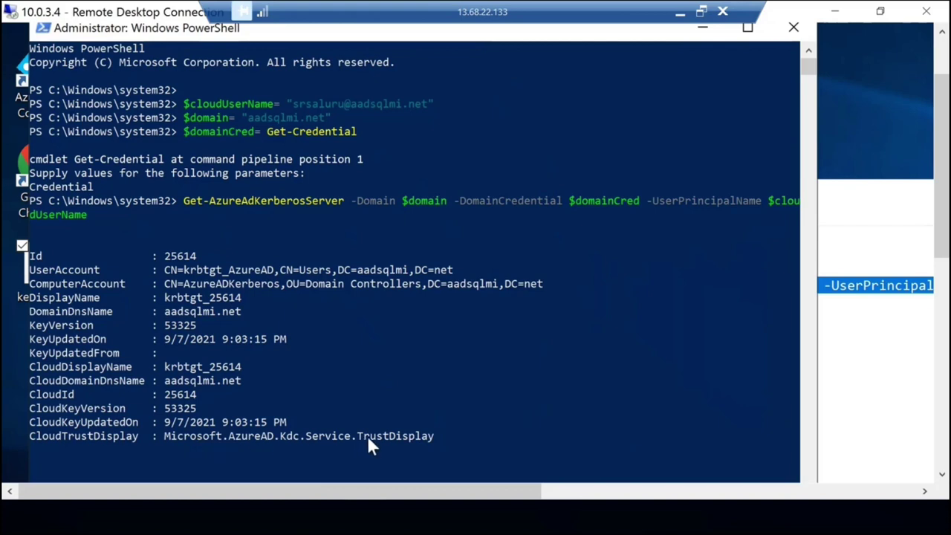
click(706, 30)
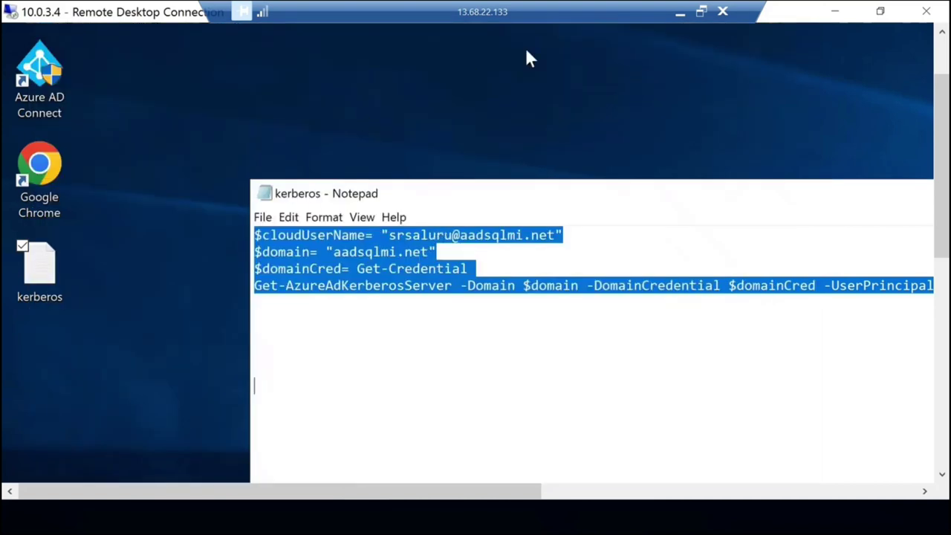
click(838, 17)
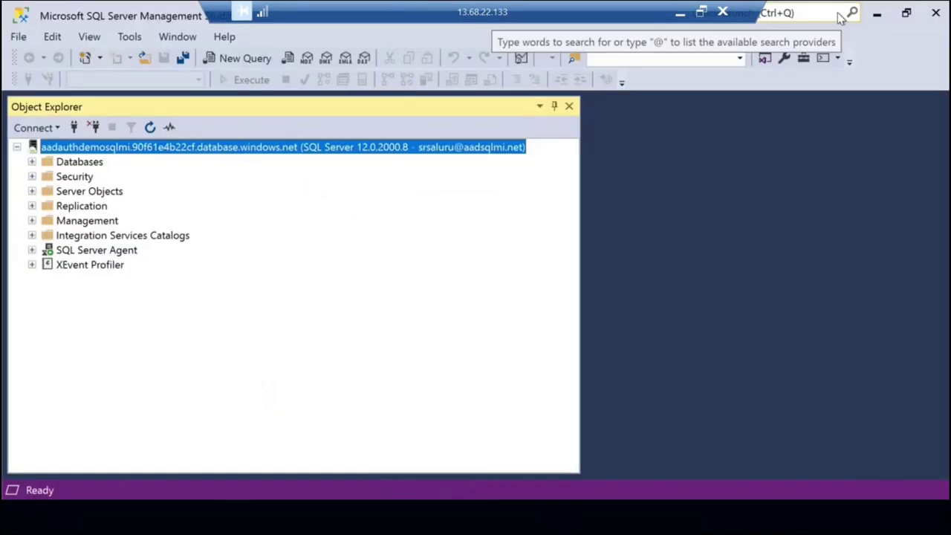